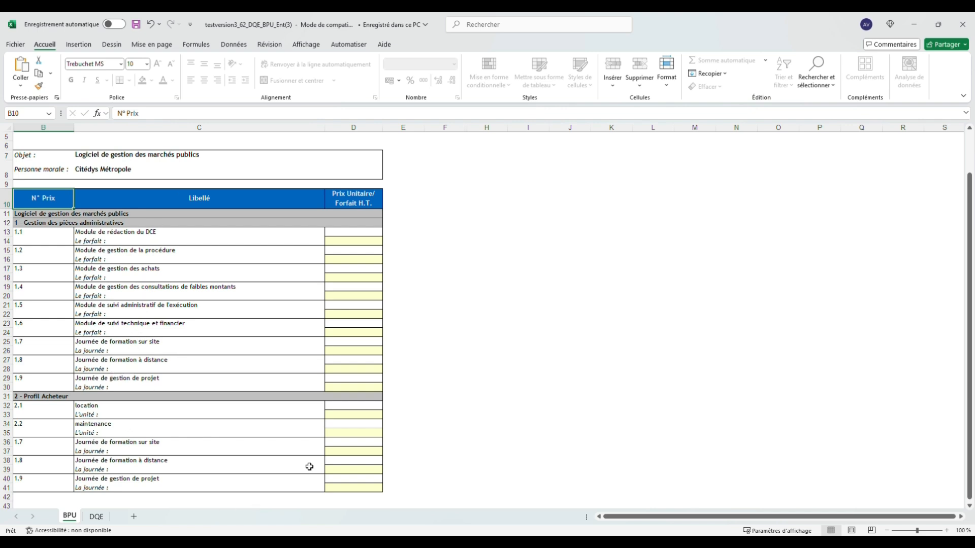
Show the DQE sheet of the price schedule workbook.
left_click(91, 518)
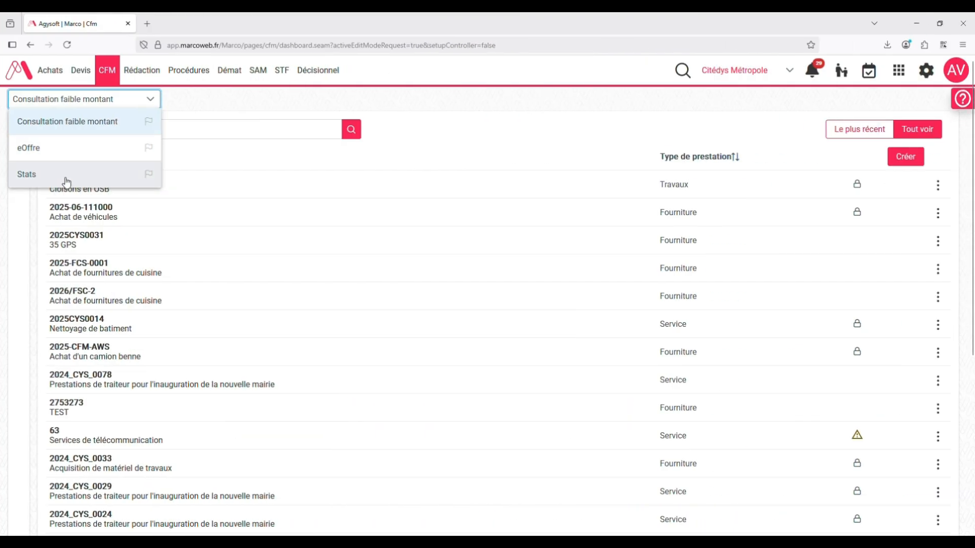
Switch to the Marco CFM module's Stats page and look through its consultation dashboards.
left_click(67, 177)
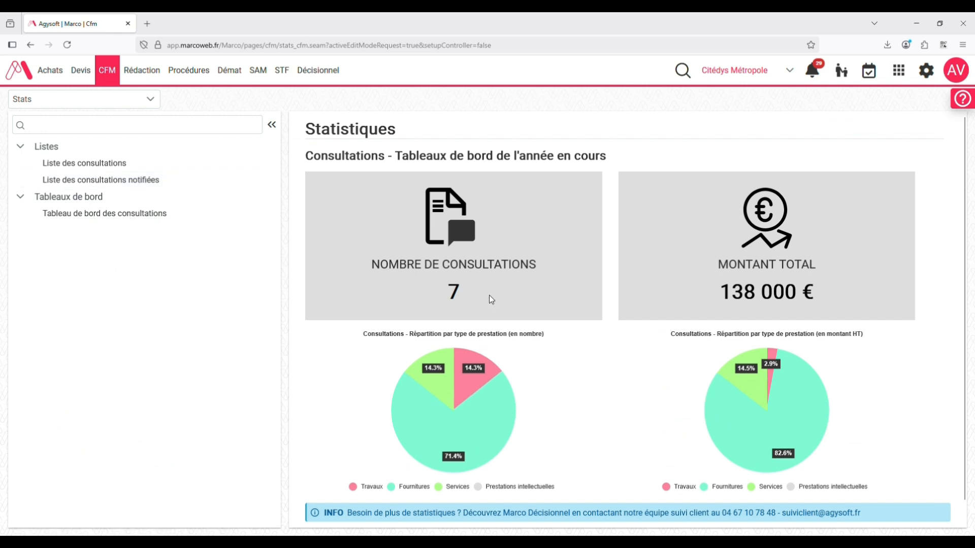
scroll(638, 335, "down", 1)
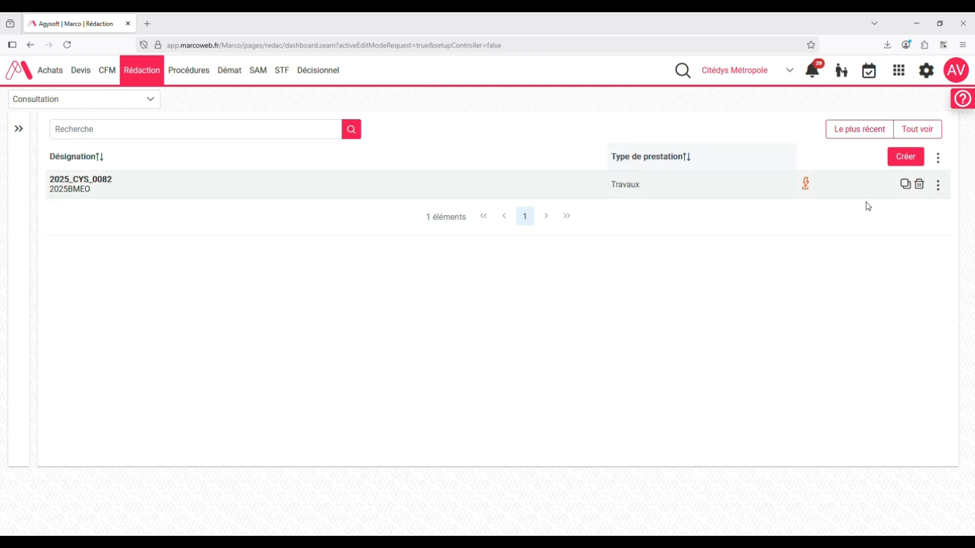
Duplicate consultation 2025_CYS_0082 with Formulaire national standard as its publicity form type, and save it with validation of the consultation screens.
left_click(909, 186)
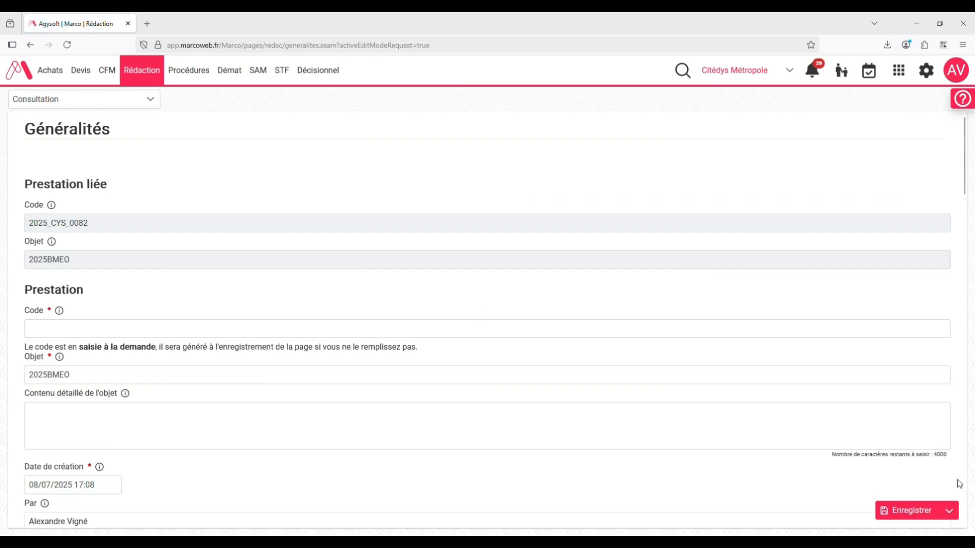
scroll(951, 499, "down", 20)
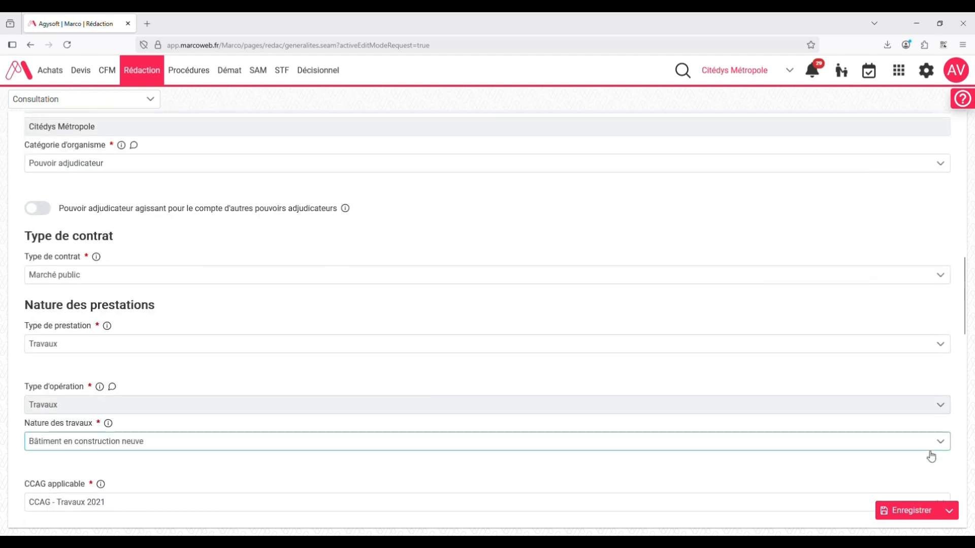
scroll(929, 456, "down", 10)
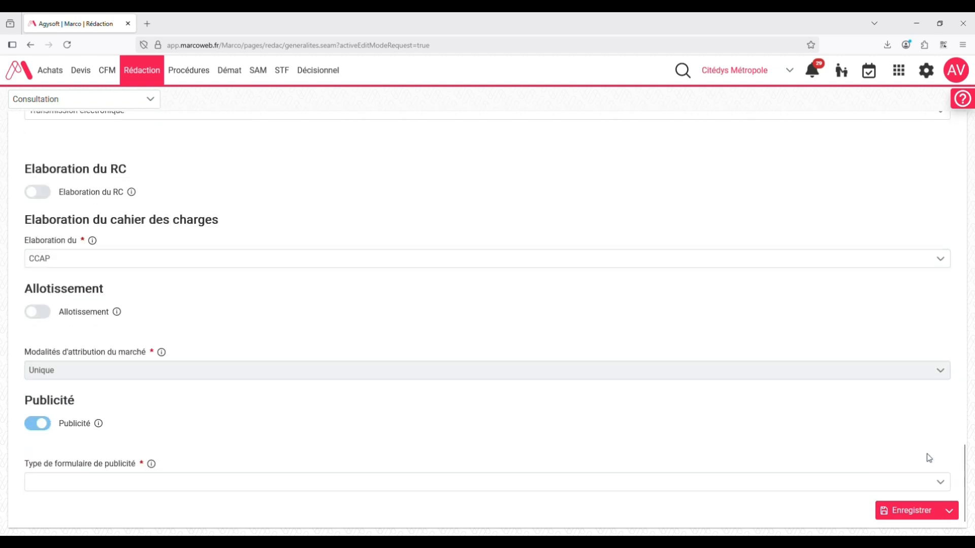
left_click(830, 483)
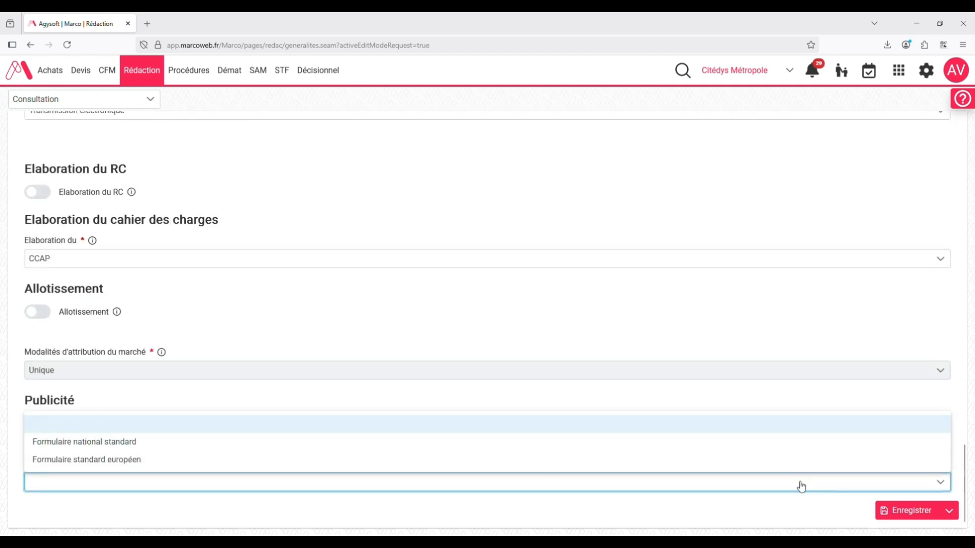
left_click(395, 442)
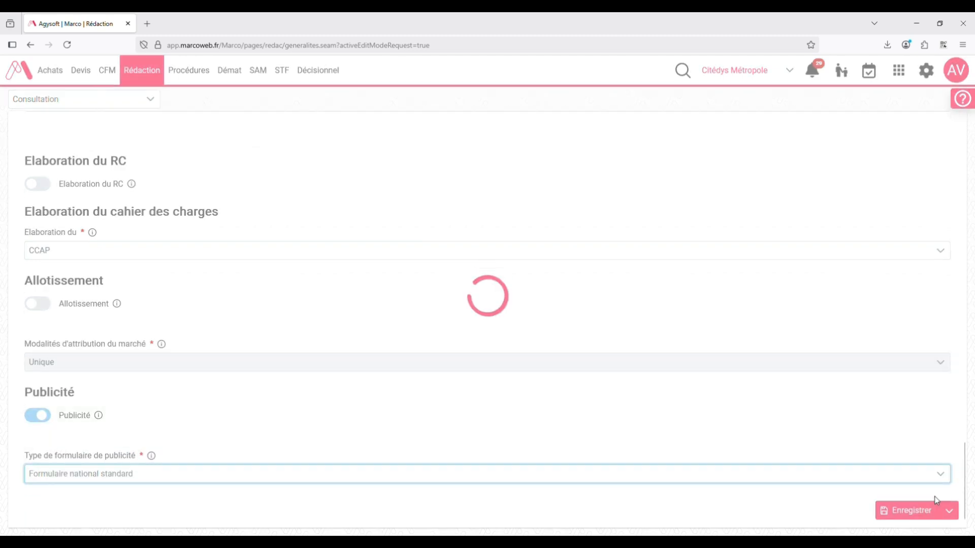
left_click(950, 512)
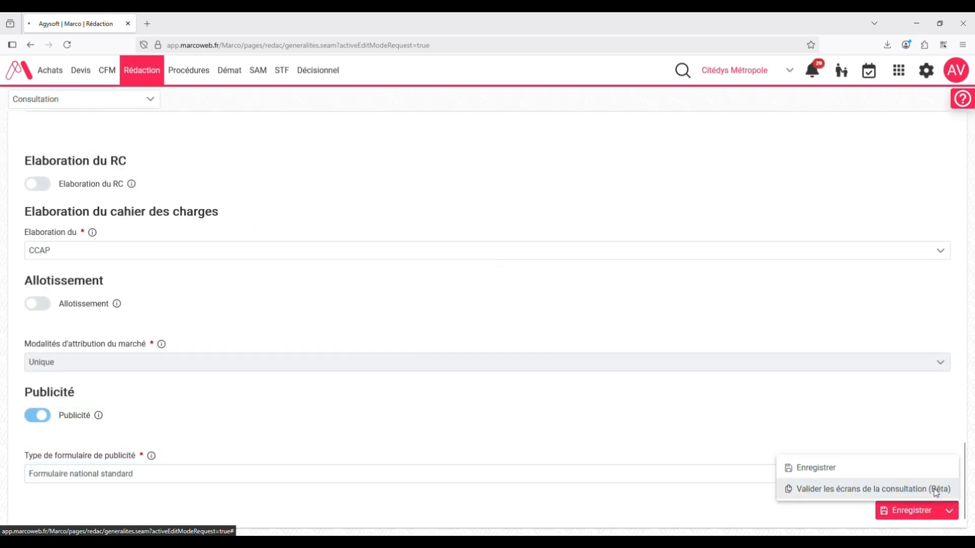
left_click(938, 489)
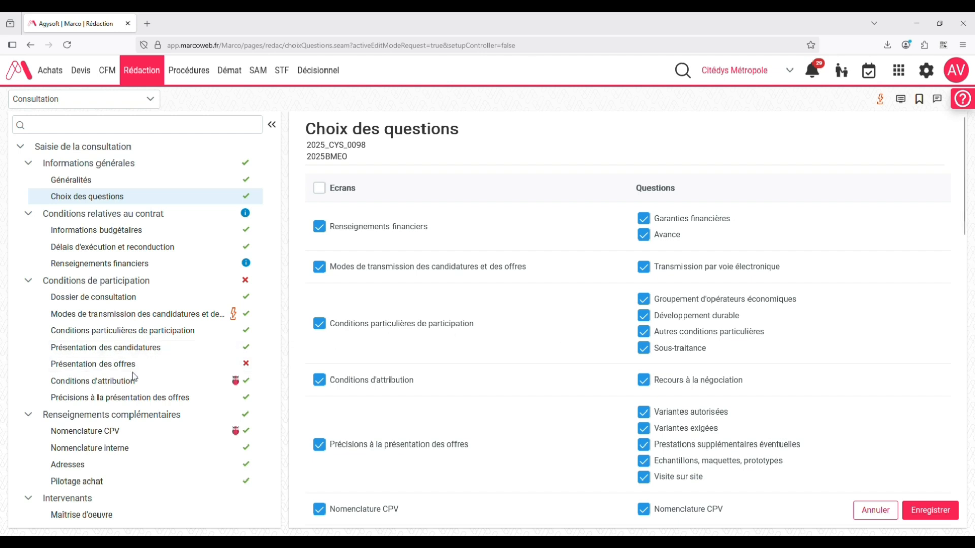
Check the completion status of the duplicated consultation's screens and open Présentation des offres.
scroll(135, 368, "down", 1)
scroll(135, 367, "down", 2)
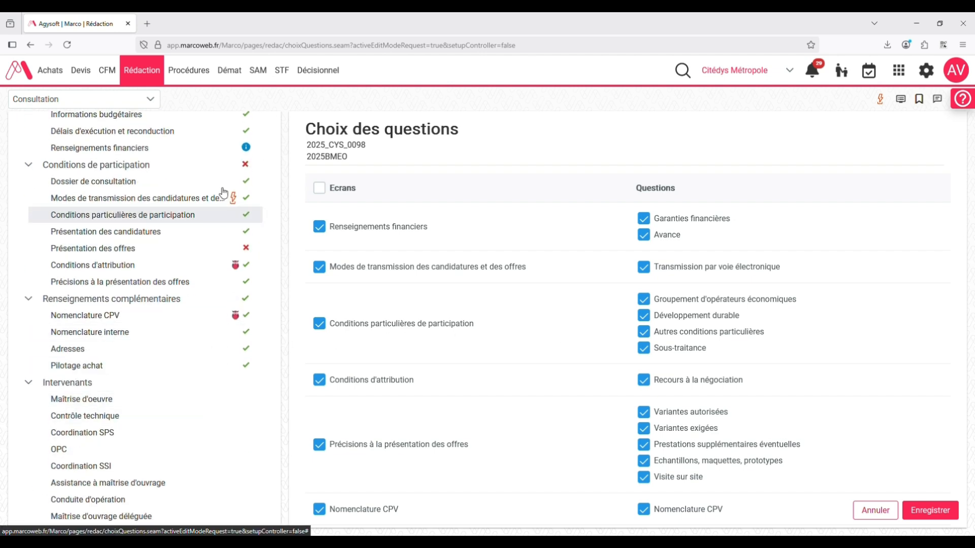
left_click(118, 250)
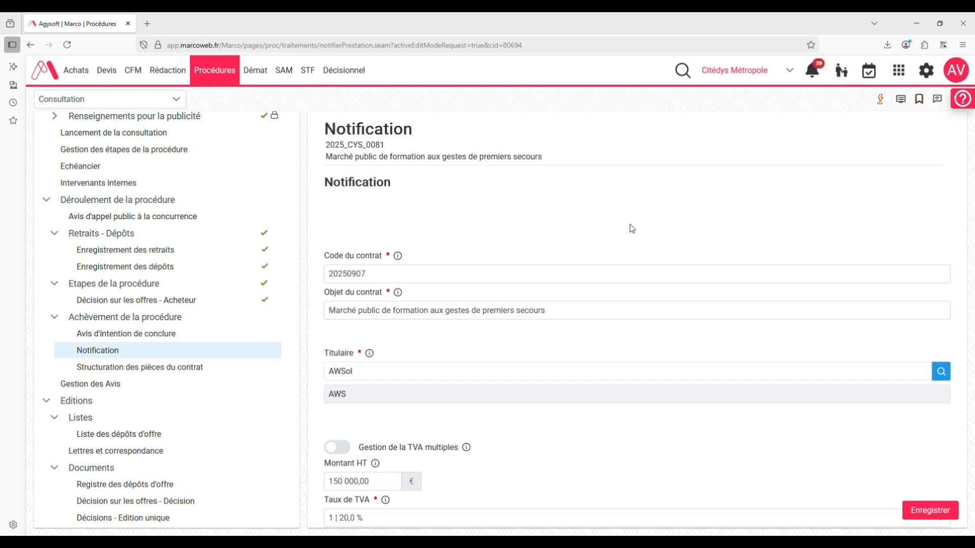
Enable multiple VAT management on the 2025_CYS_0081 notification and add a VAT line of 50 000 € HT at 10 %.
scroll(391, 221, "down", 3)
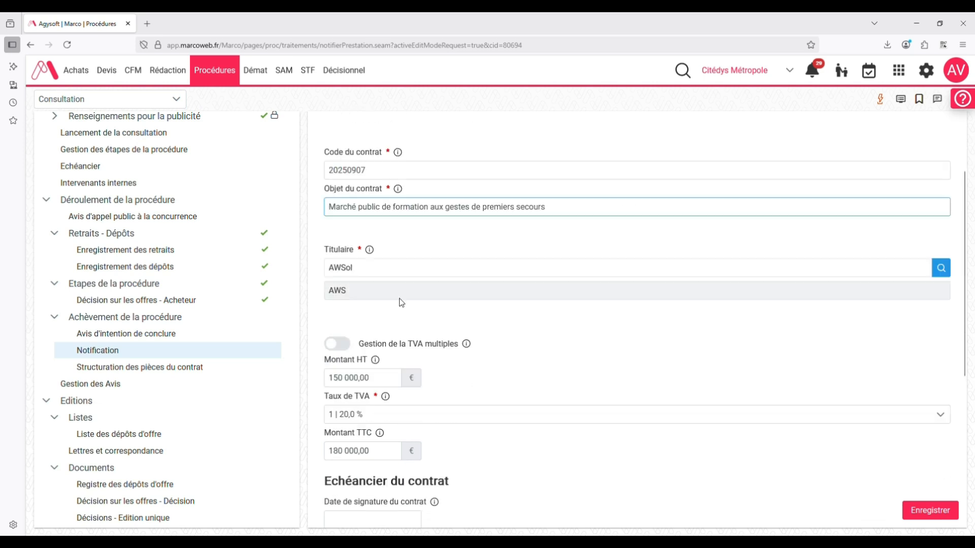
left_click(340, 332)
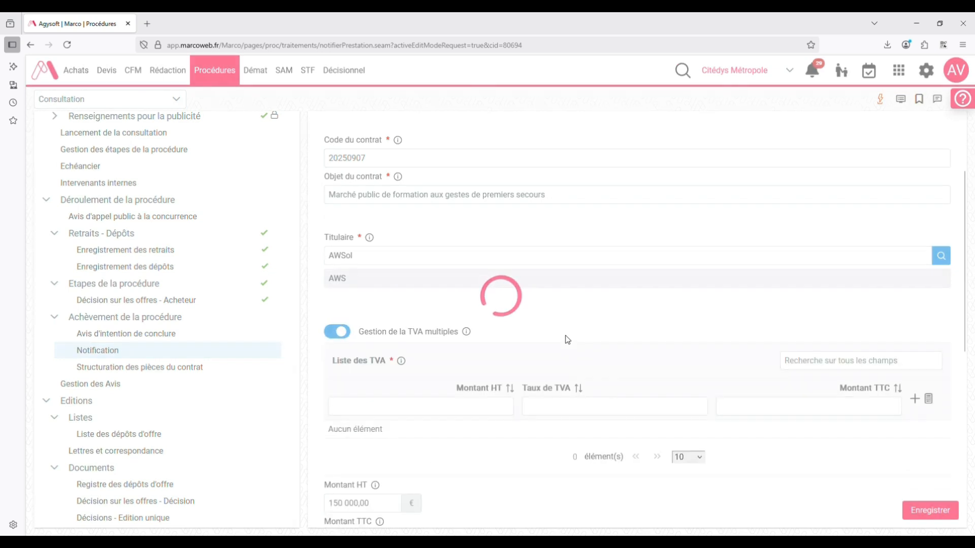
scroll(575, 340, "down", 3)
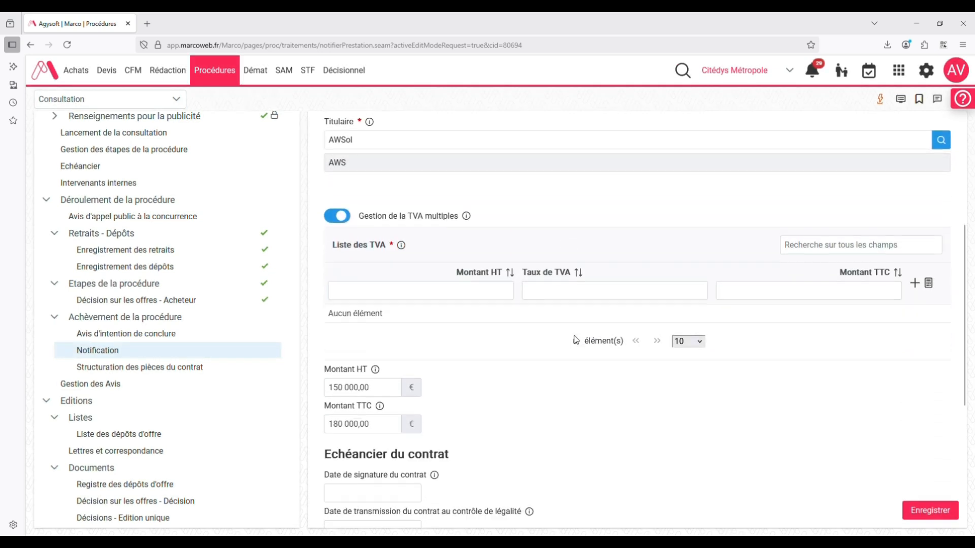
left_click(915, 283)
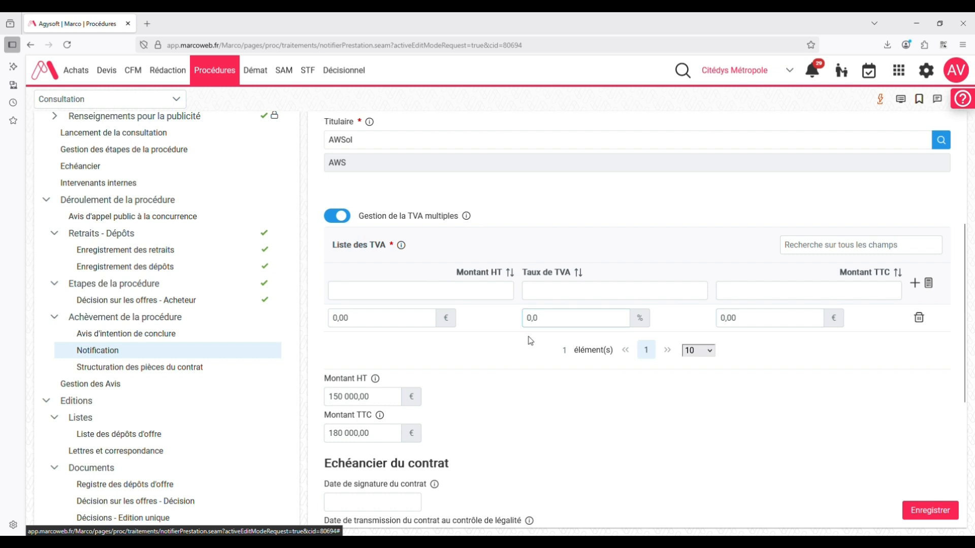
double_click(388, 325)
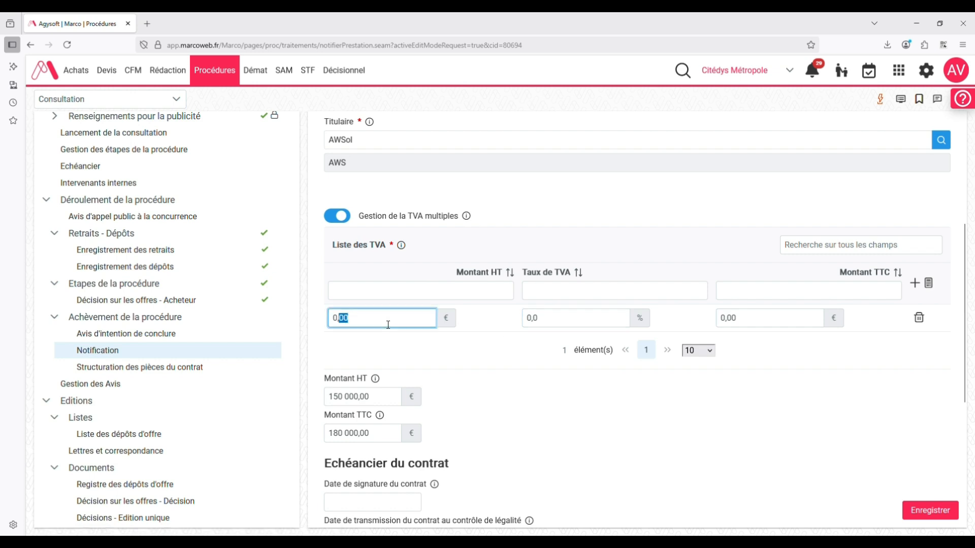
type("50 000")
left_click(537, 322)
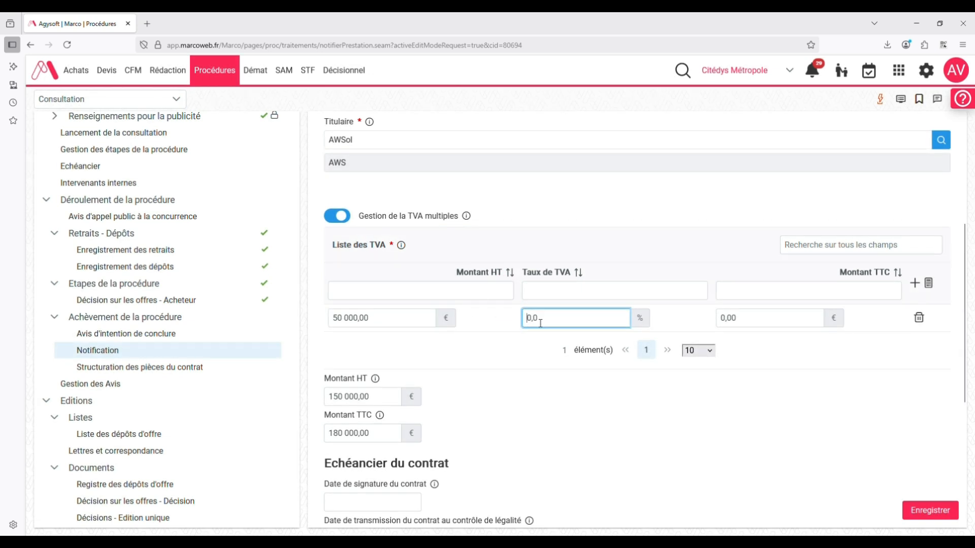
left_click(753, 429)
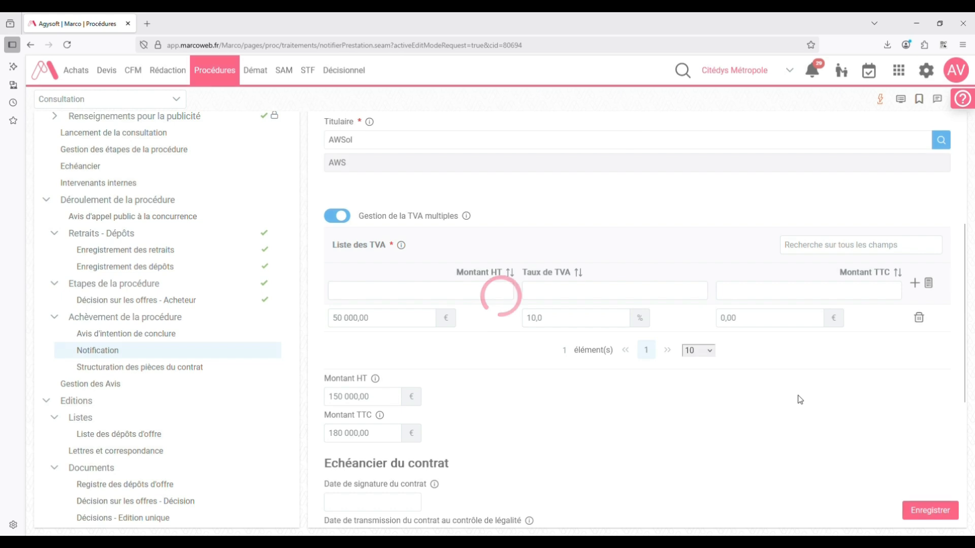
Add a second VAT line of 100 000 € HT at 20 % and calculate the amounts including tax.
left_click(922, 288)
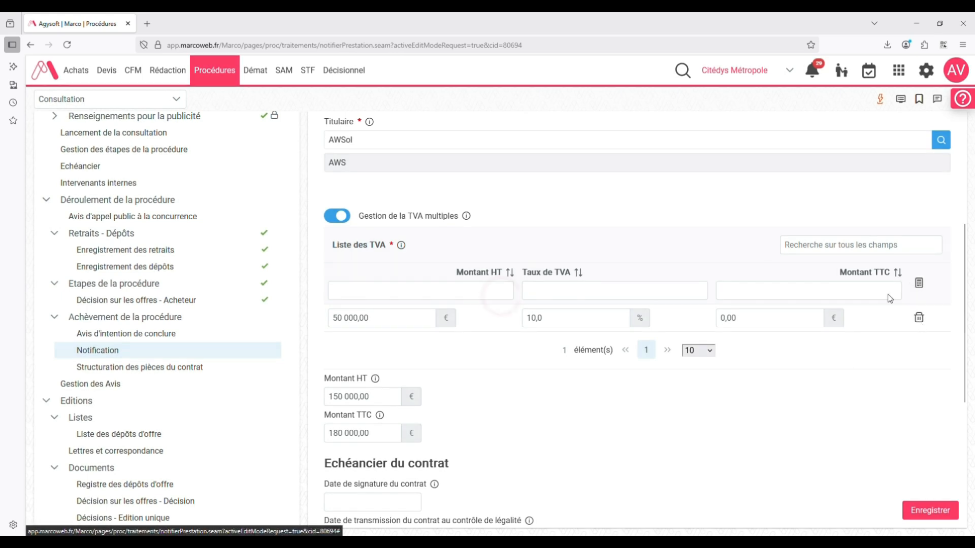
left_click(340, 351)
left_click_drag(341, 354, 362, 354)
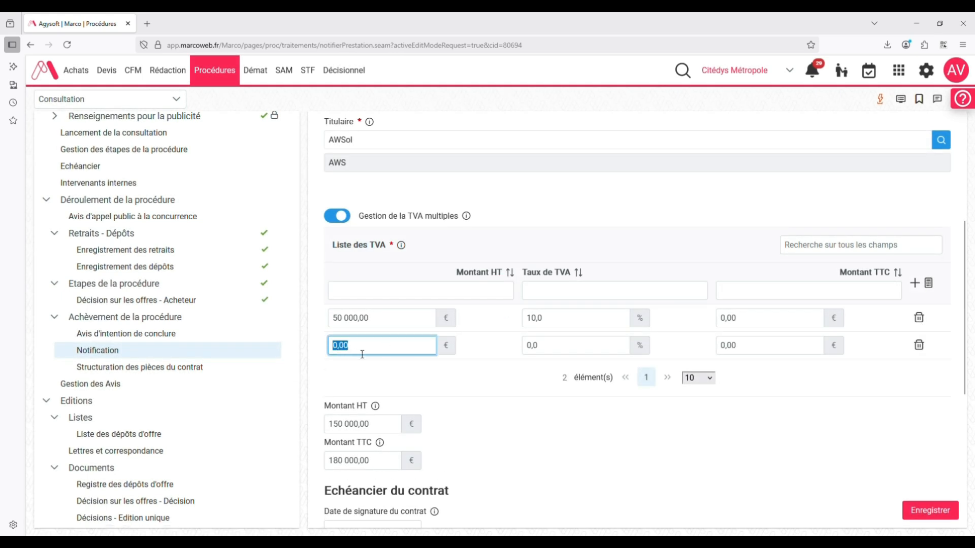
type("100 000")
left_click(544, 351)
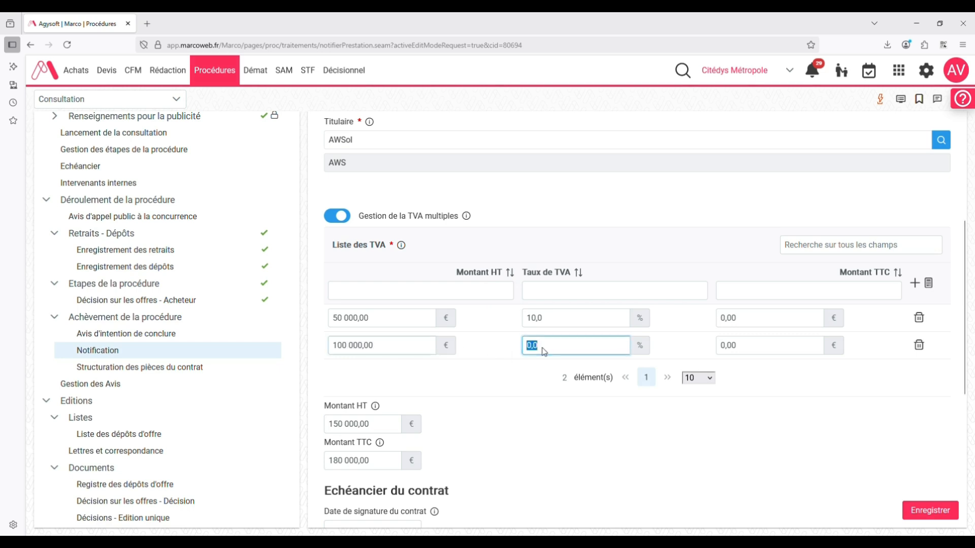
left_click_drag(541, 350, 536, 351)
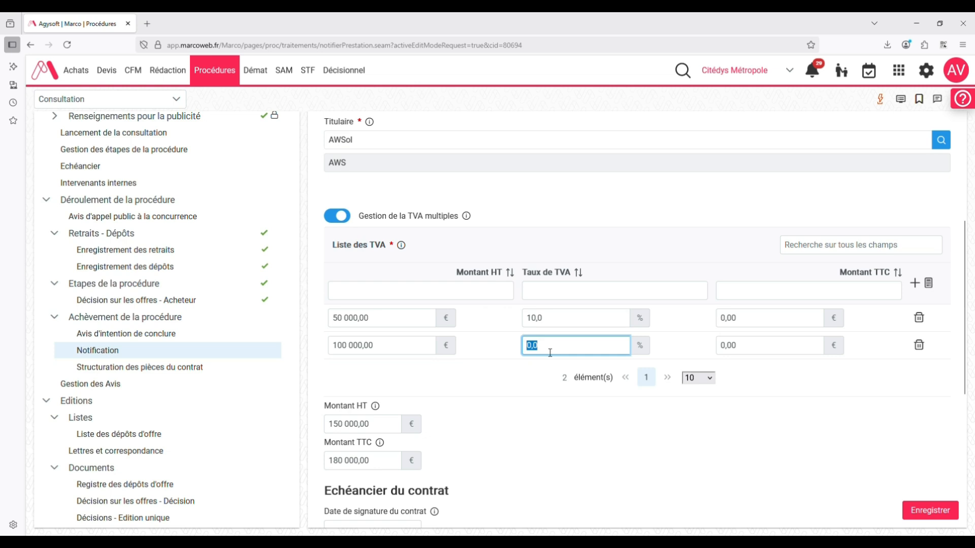
left_click(668, 430)
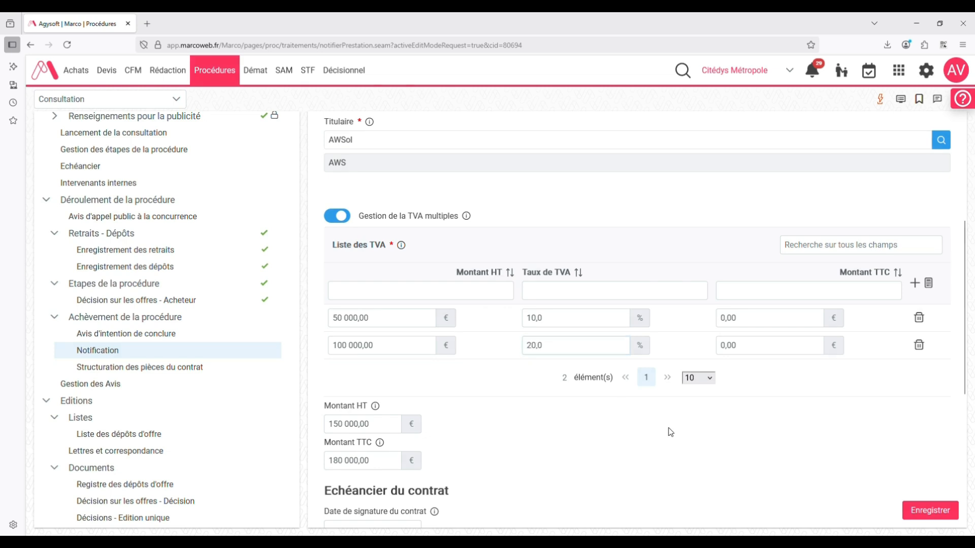
left_click(929, 284)
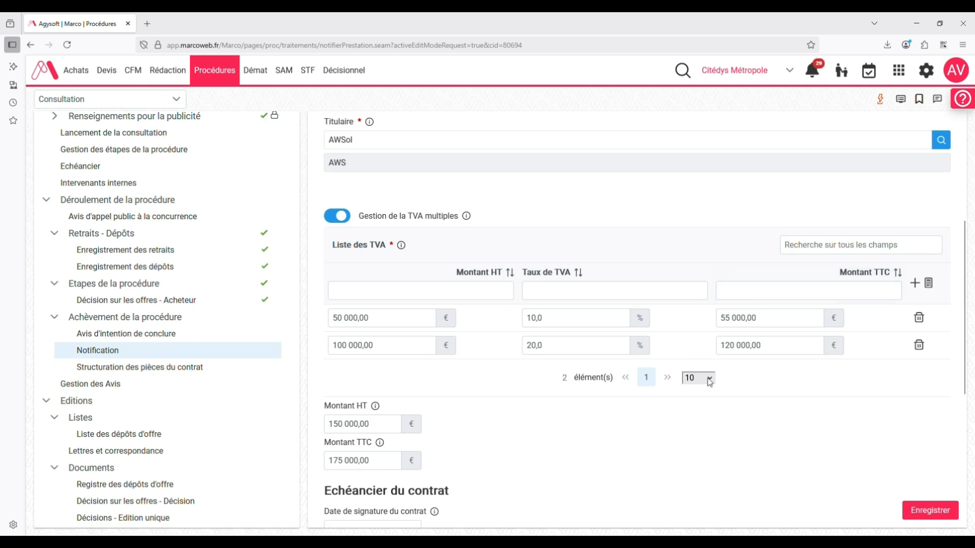
Save the first-aid training contract's notification and lock it.
scroll(710, 382, "down", 3)
left_click(921, 512)
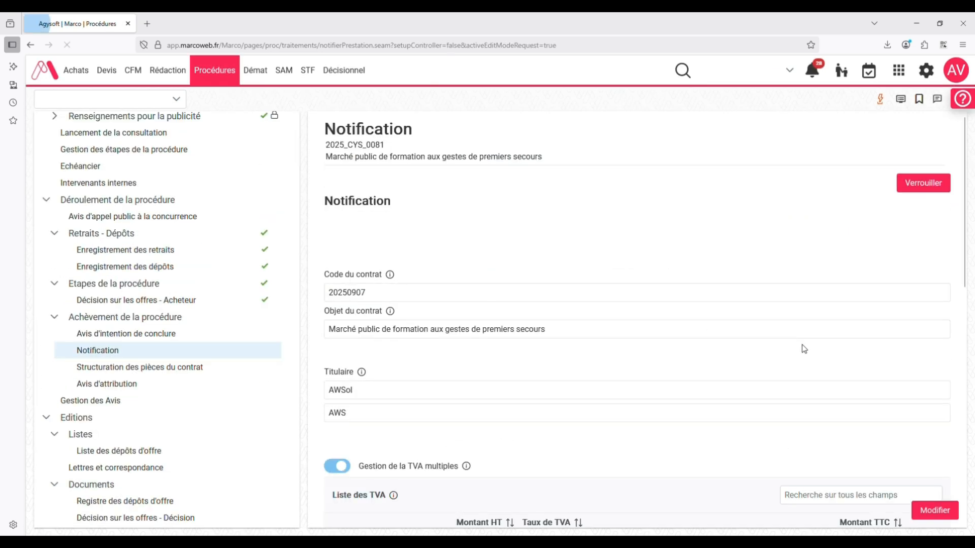
left_click(923, 184)
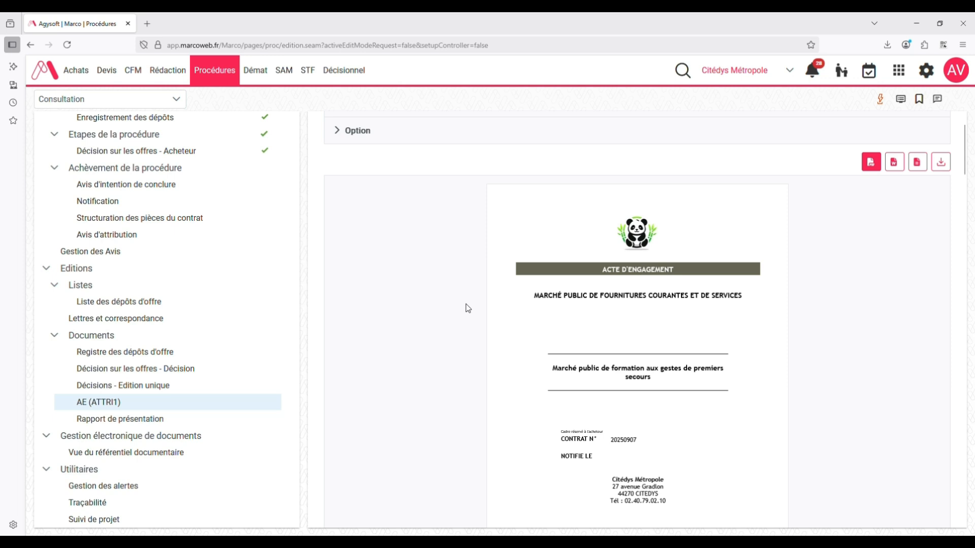
Read through the generated AE (ATTRI1) document of the first-aid training contract.
scroll(481, 310, "down", 12)
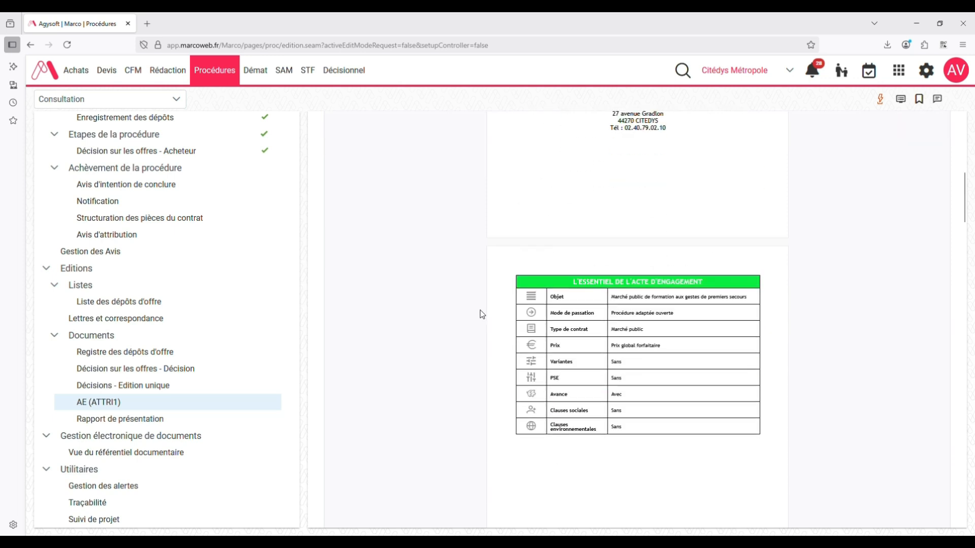
scroll(478, 314, "down", 15)
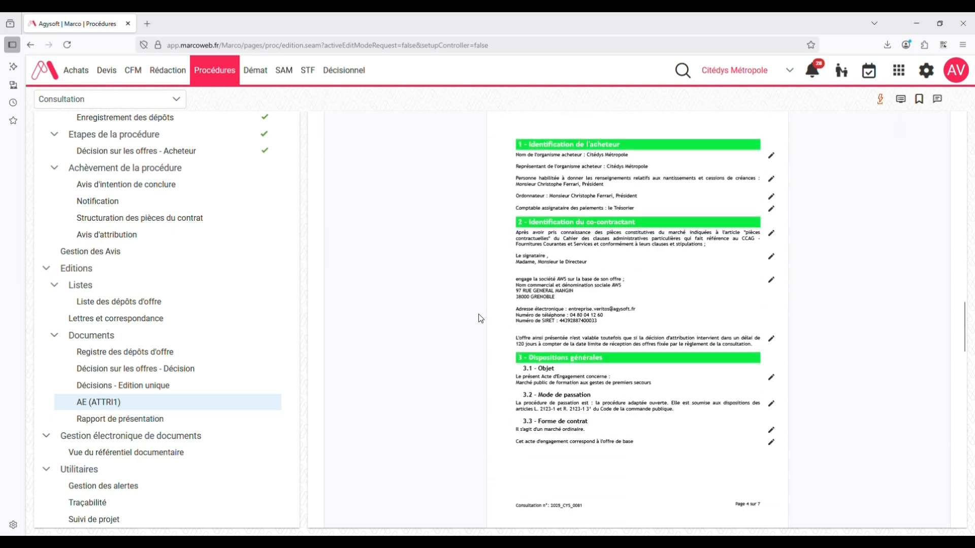
scroll(480, 318, "down", 5)
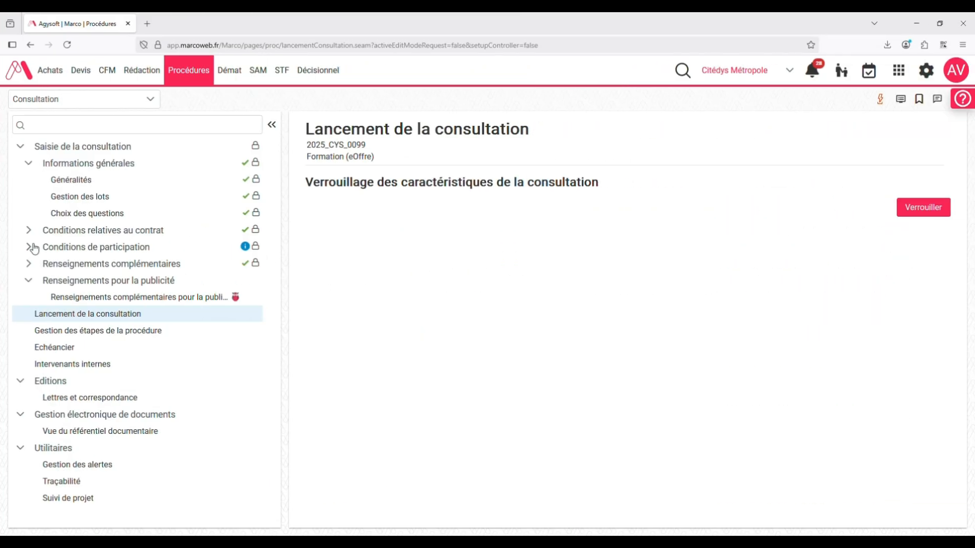
View the Modes de transmission des candidatures et des offres page of consultation 2025_CYS_0099 to check its eOffre option.
left_click(36, 248)
left_click(102, 281)
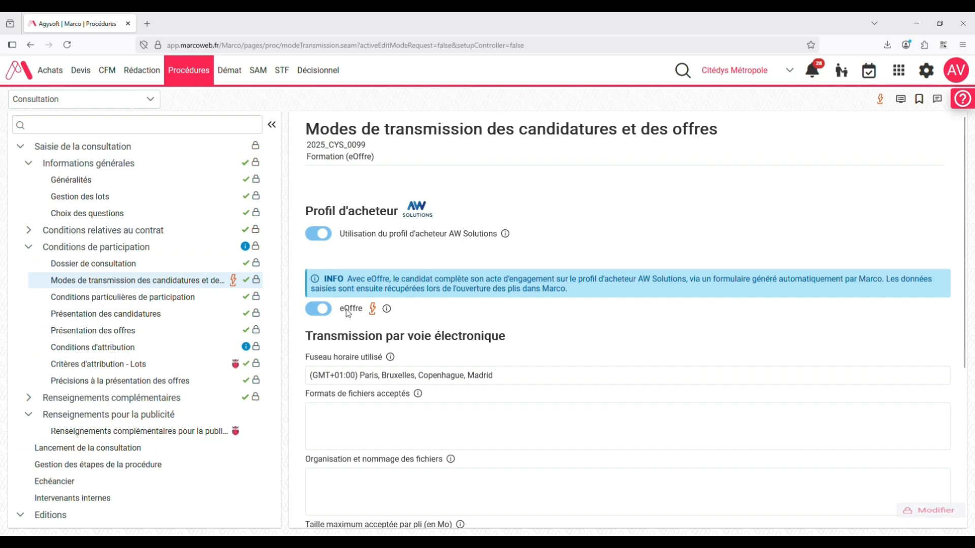
Lock the characteristics of consultation 2025_CYS_0099 from its consultation launch page.
scroll(81, 384, "down", 1)
scroll(78, 384, "down", 4)
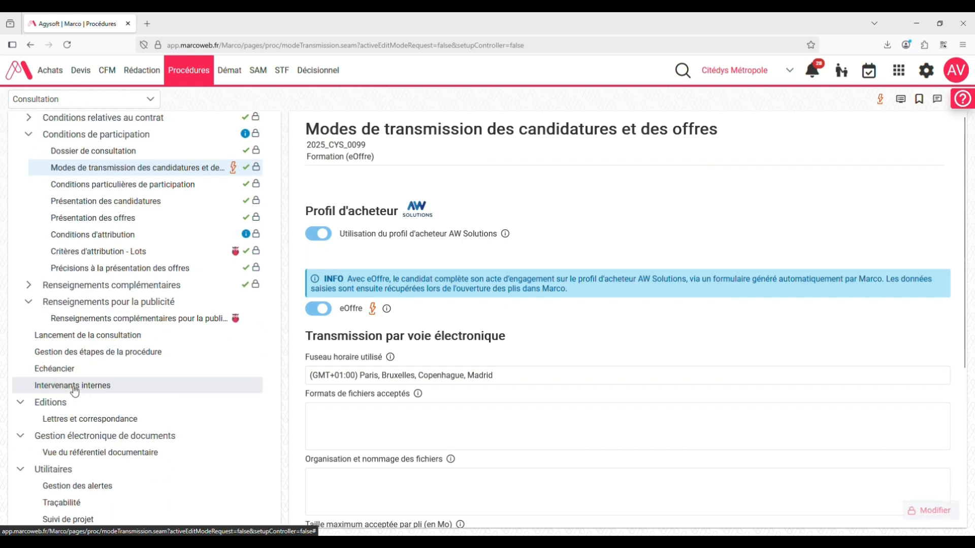
left_click(73, 336)
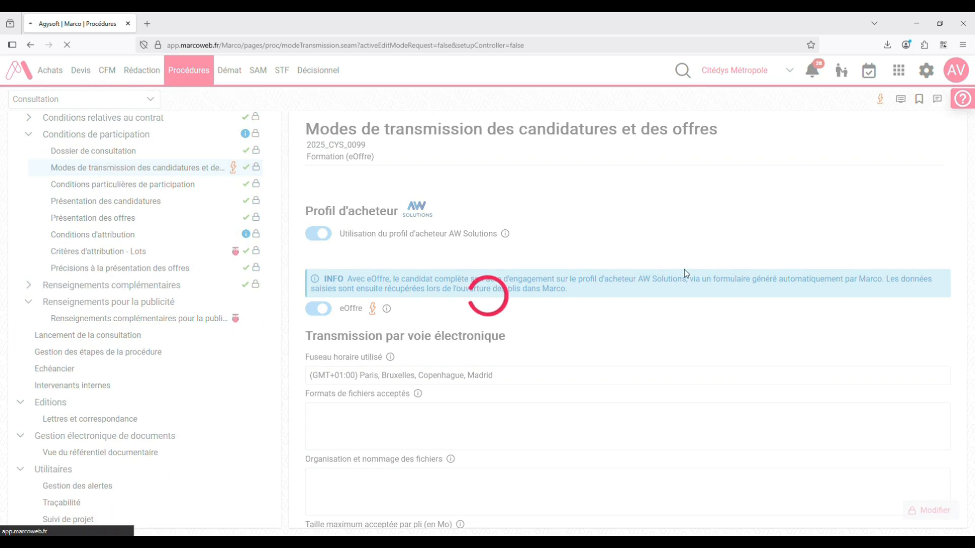
left_click(927, 208)
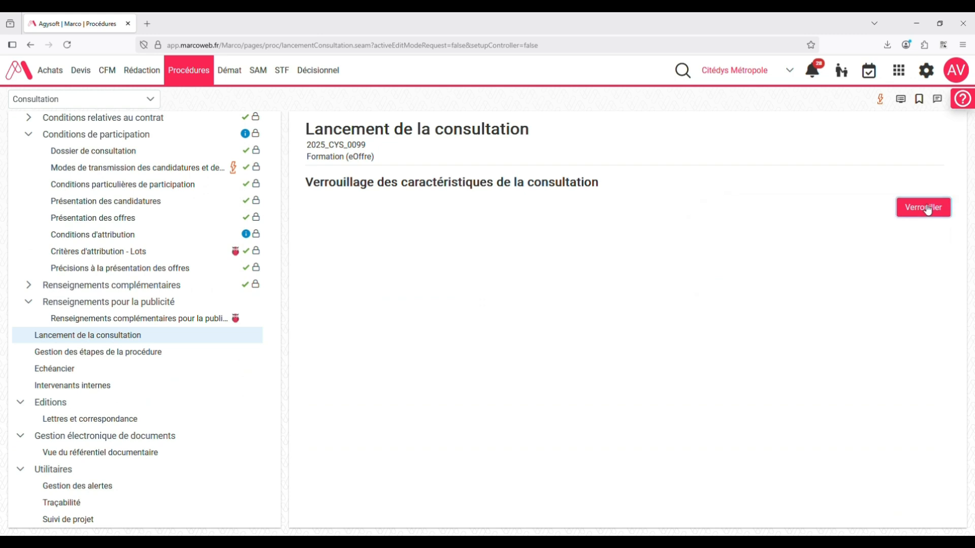
left_click(918, 264)
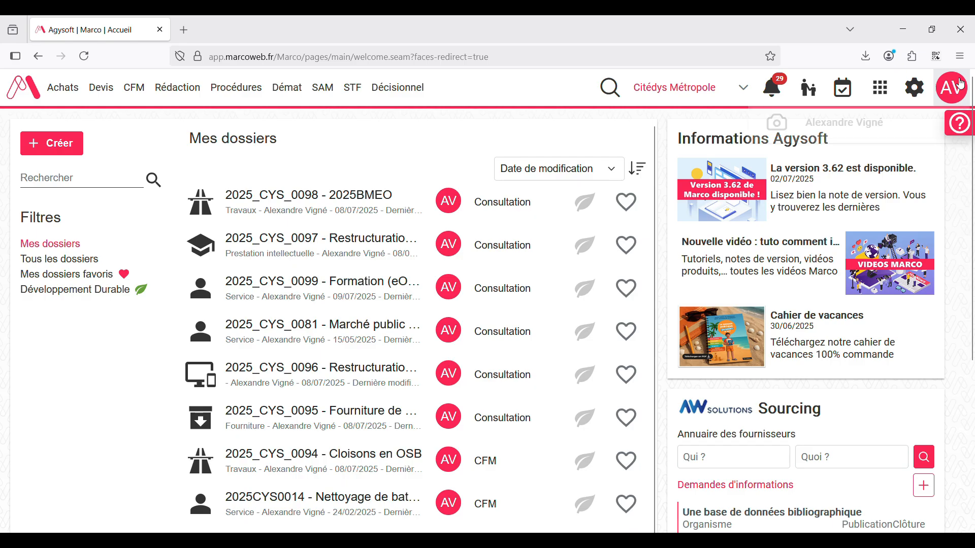
Open the detailed release note document attached to version 3.62 in Marco's version notes.
left_click(961, 82)
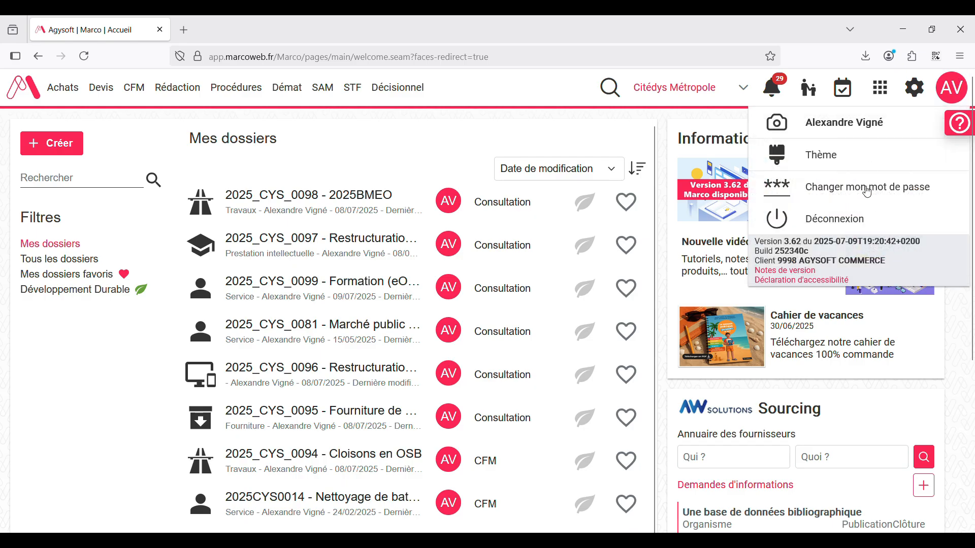
left_click(792, 272)
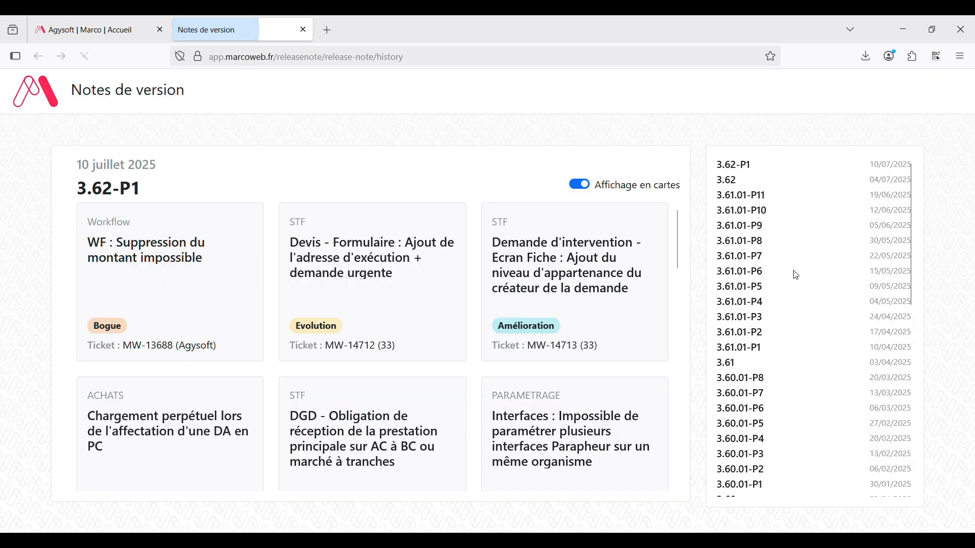
left_click(734, 181)
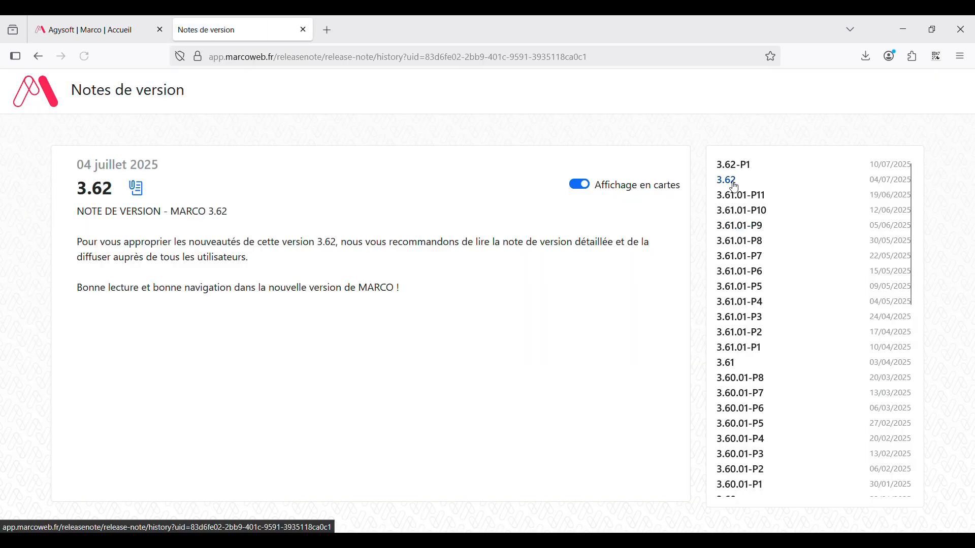
left_click(135, 189)
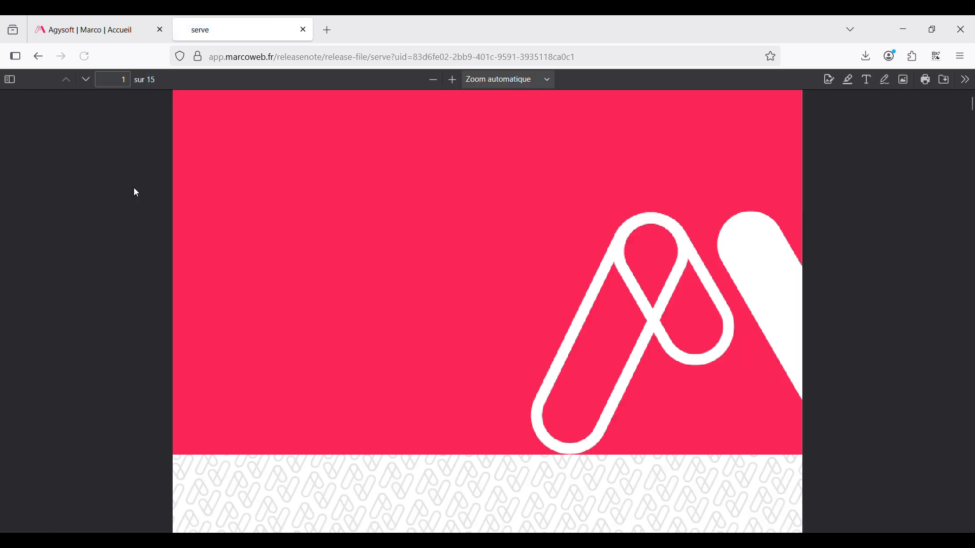
Look through the opening pages of the Marco 3.62 release note as far as the module list in its Sommaire.
scroll(293, 339, "down", 1)
scroll(296, 341, "down", 10)
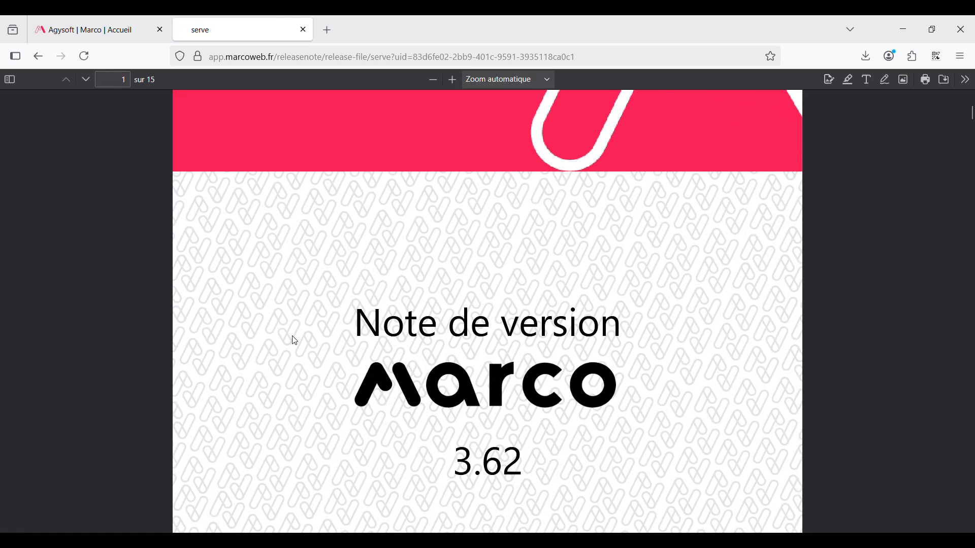
scroll(295, 341, "down", 10)
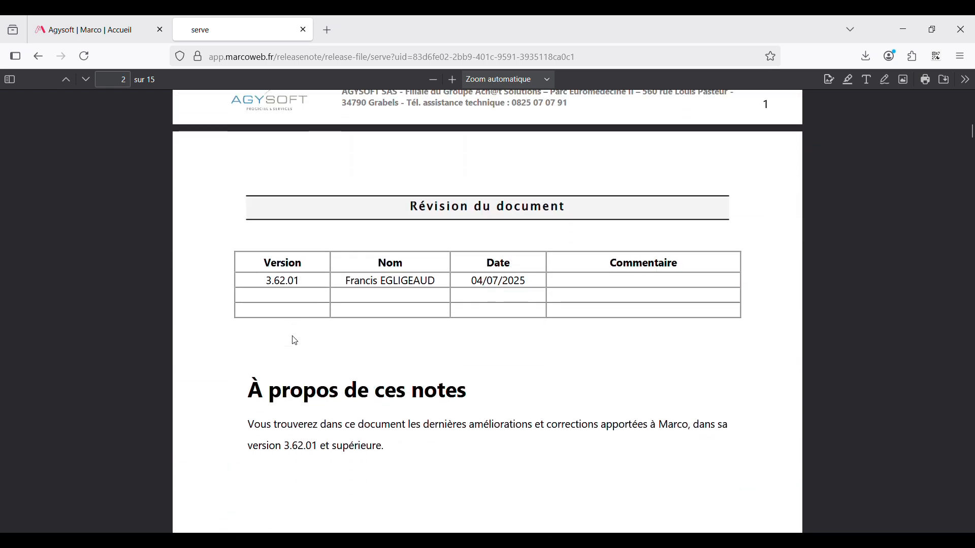
scroll(295, 341, "down", 10)
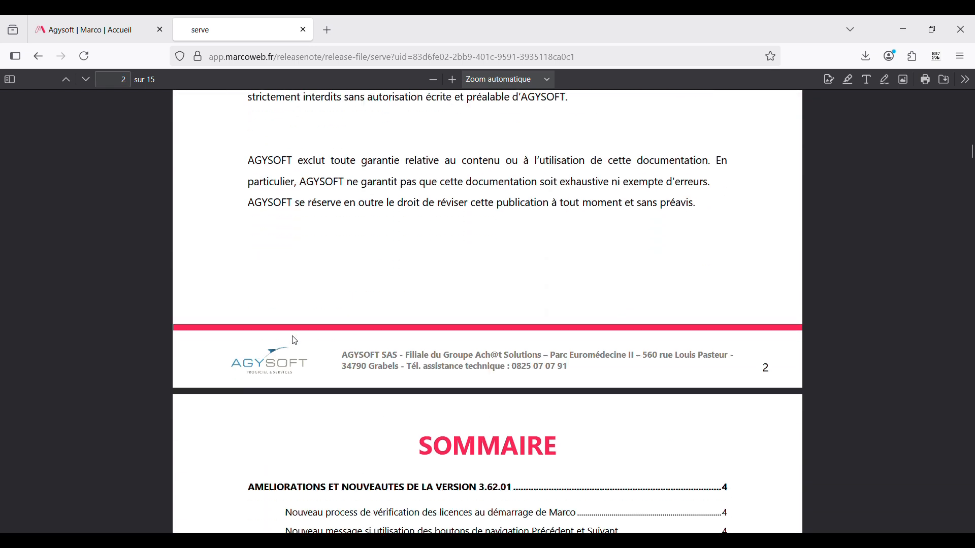
scroll(297, 342, "down", 5)
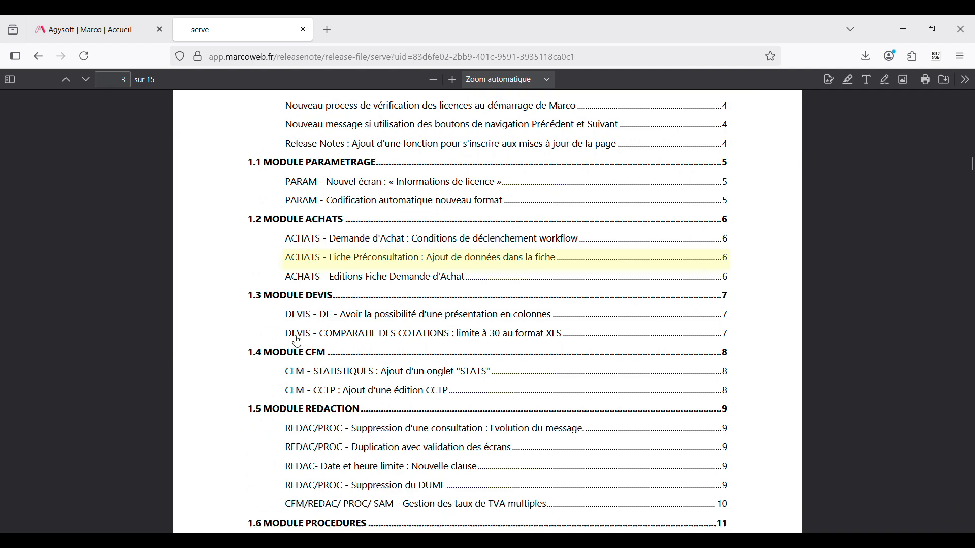